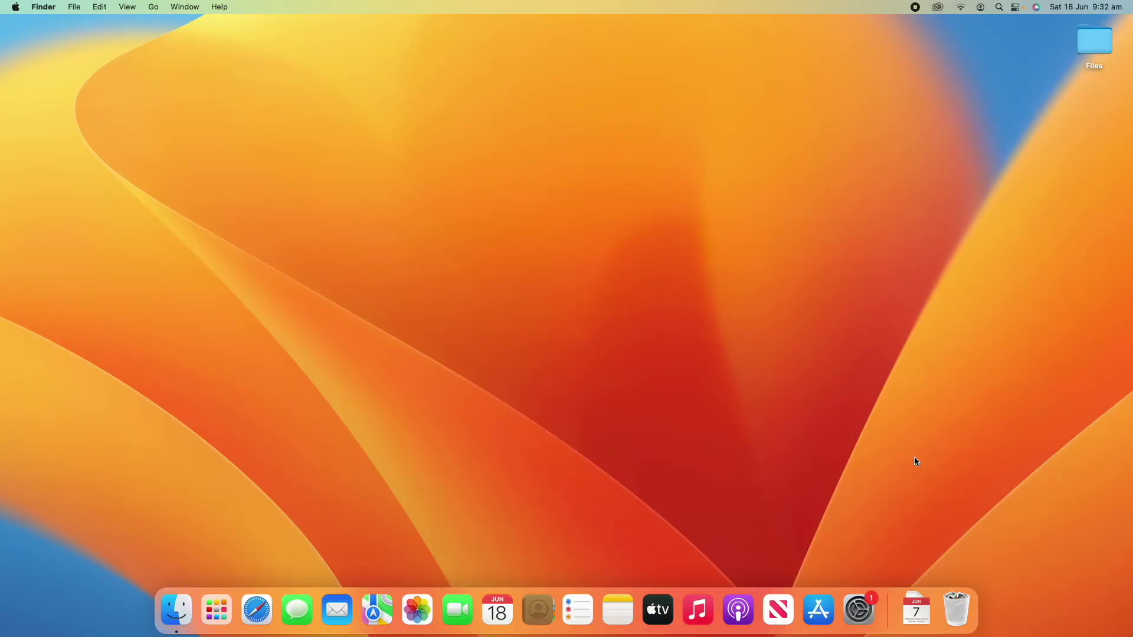
Step: Launch System Preferences from the Dock to show all preference categories
click(862, 620)
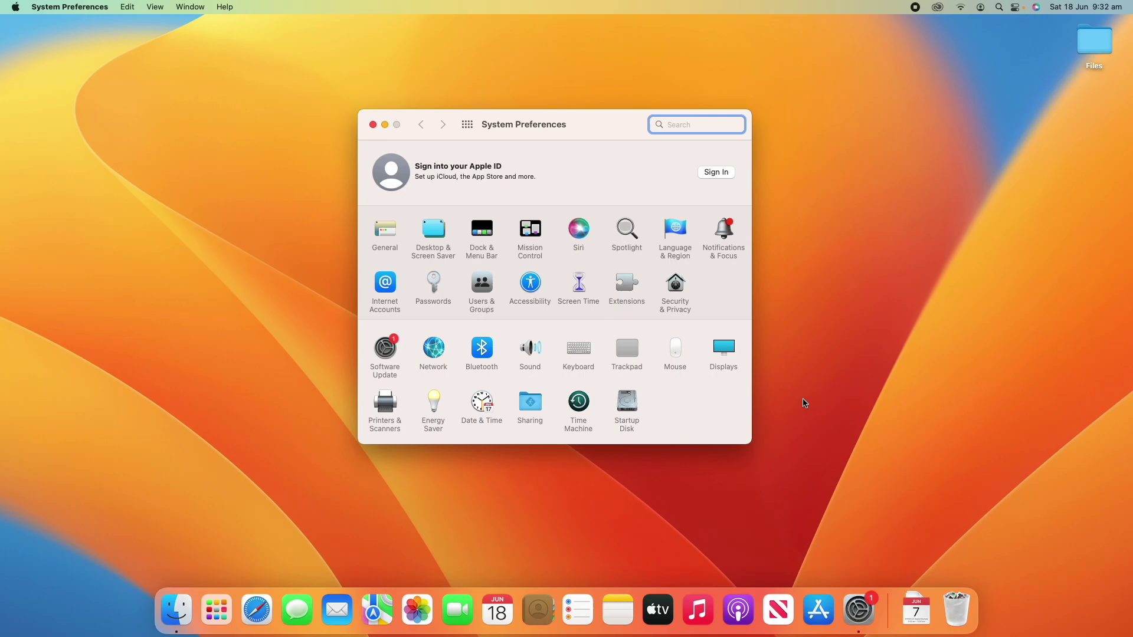
Step: Go into the Startup Disk pane listing the available system disks
click(634, 407)
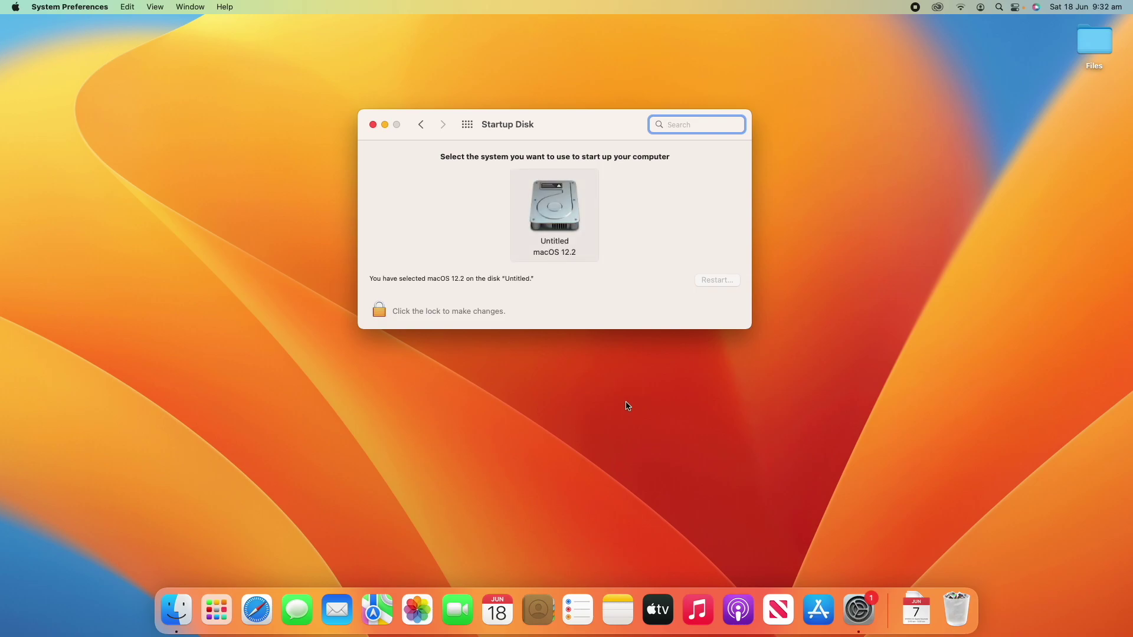
Step: Unlock the Startup Disk pane with the administrator password
click(375, 310)
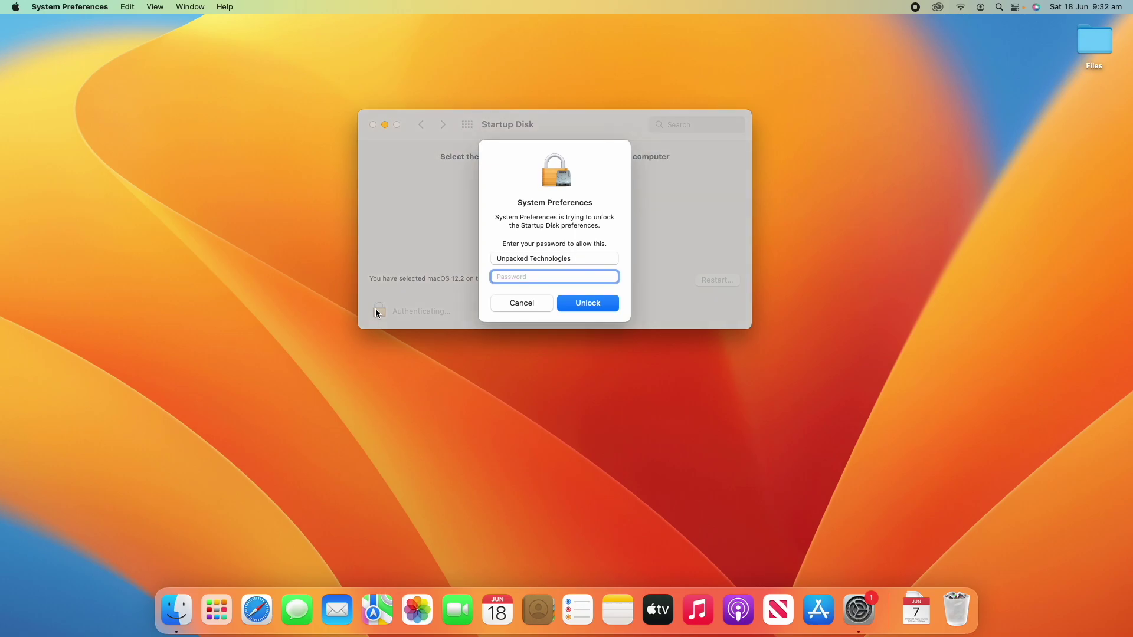
text(•••••)
key(Return)
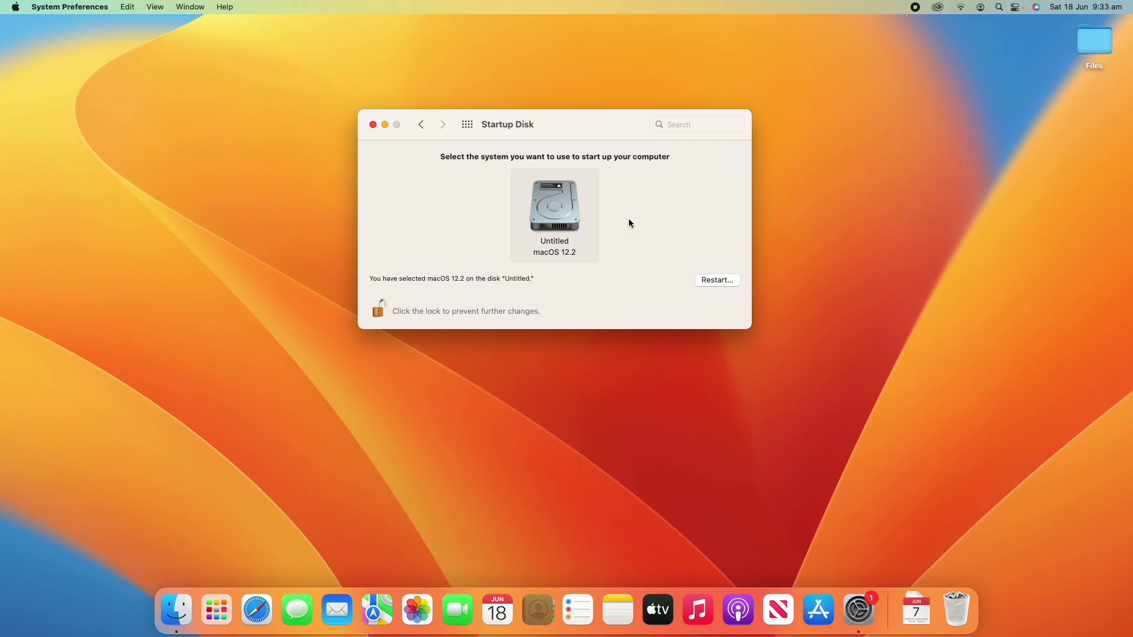
key(alt)
Step: Relock the Startup Disk pane so no further changes can be made
click(379, 308)
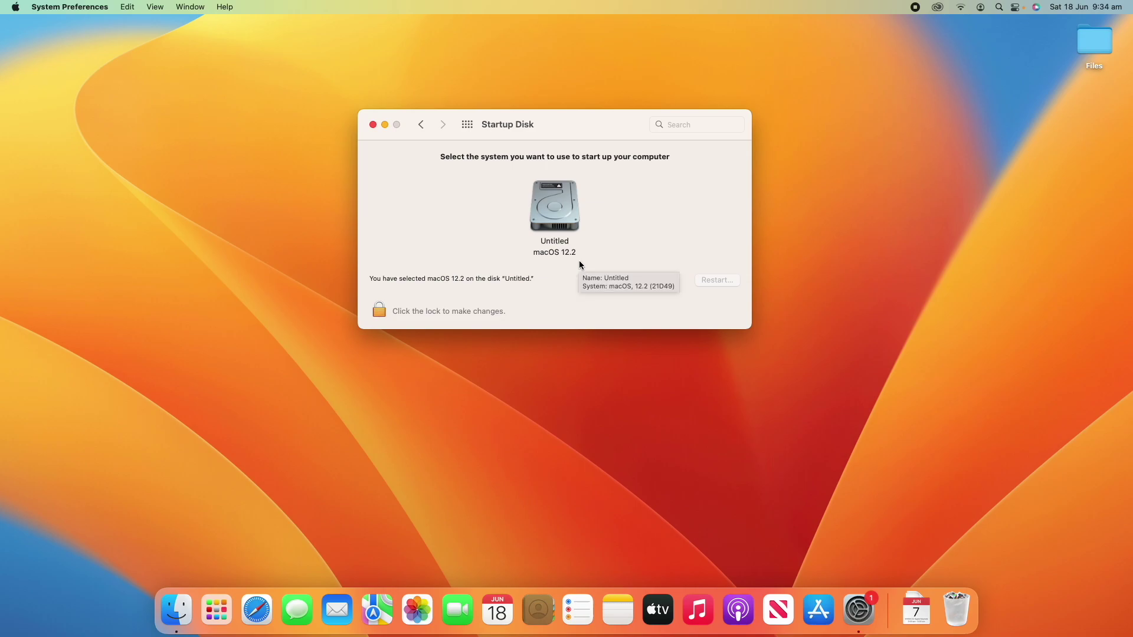
Step: Return to the preferences grid and quit System Preferences, leaving the desktop
click(421, 125)
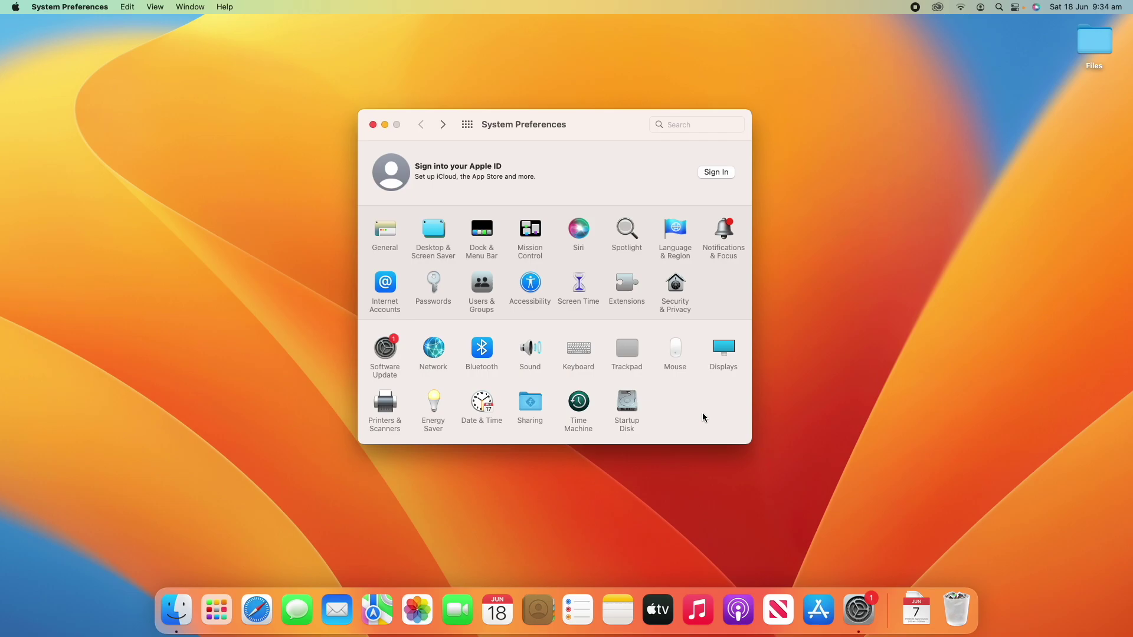
key(super+q)
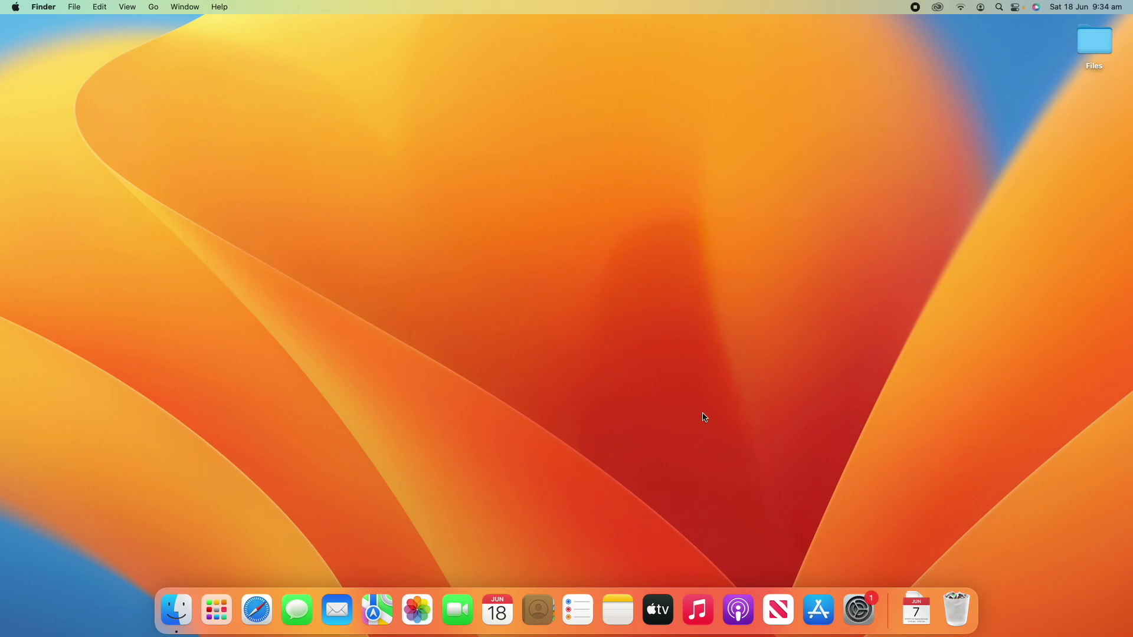